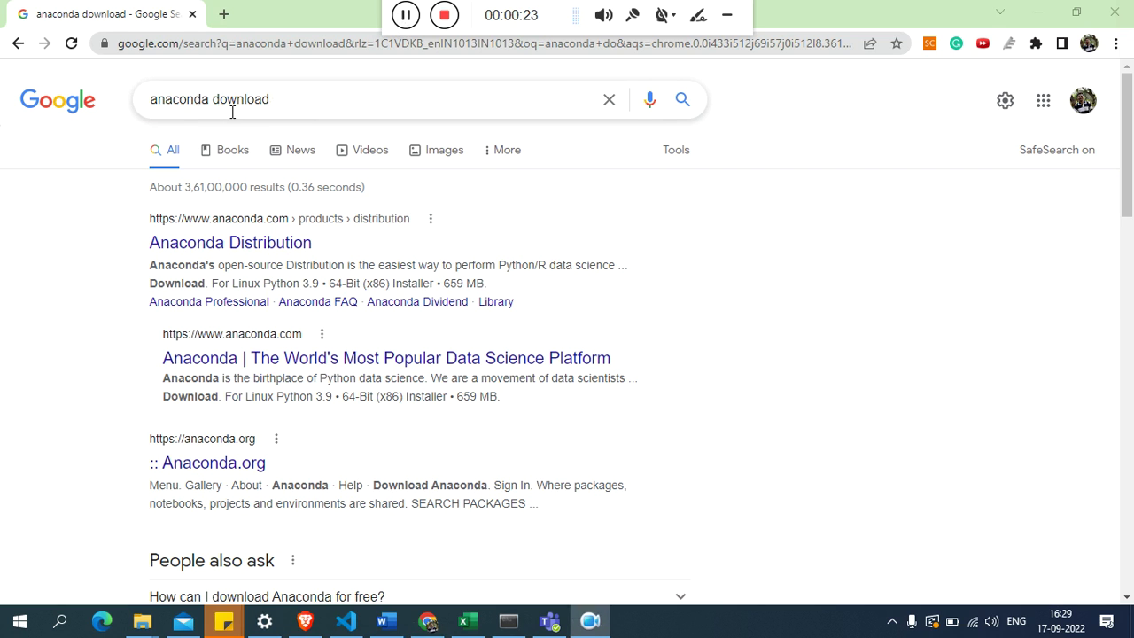
Start downloading the Anaconda Distribution installer for Windows from the Anaconda site, keeping the flagged file, and pause the download.
click(214, 243)
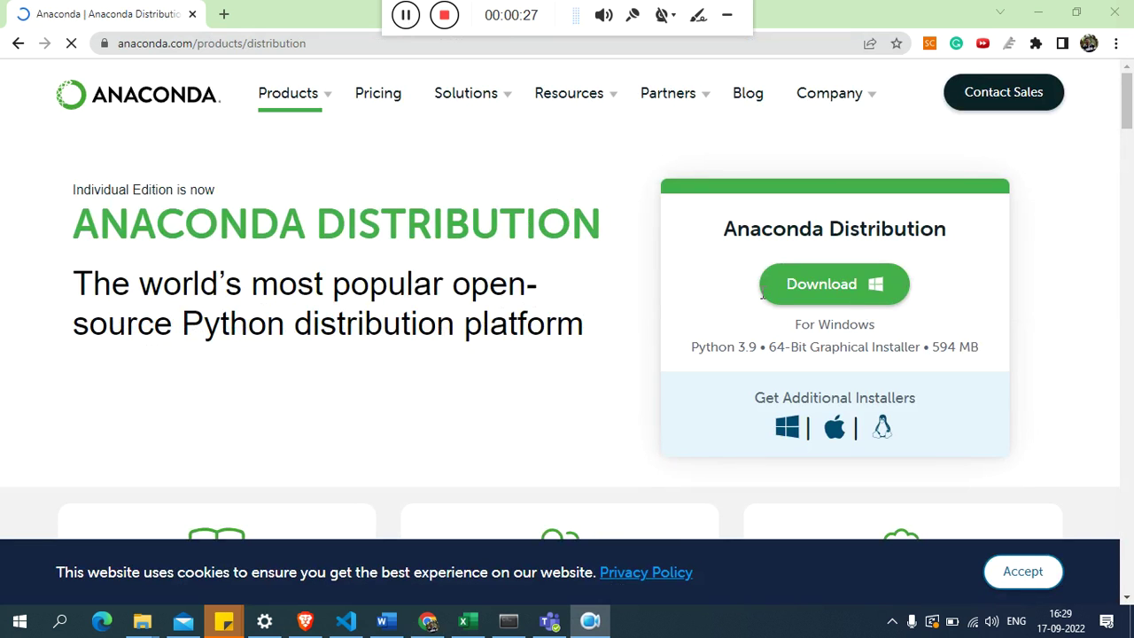
click(828, 293)
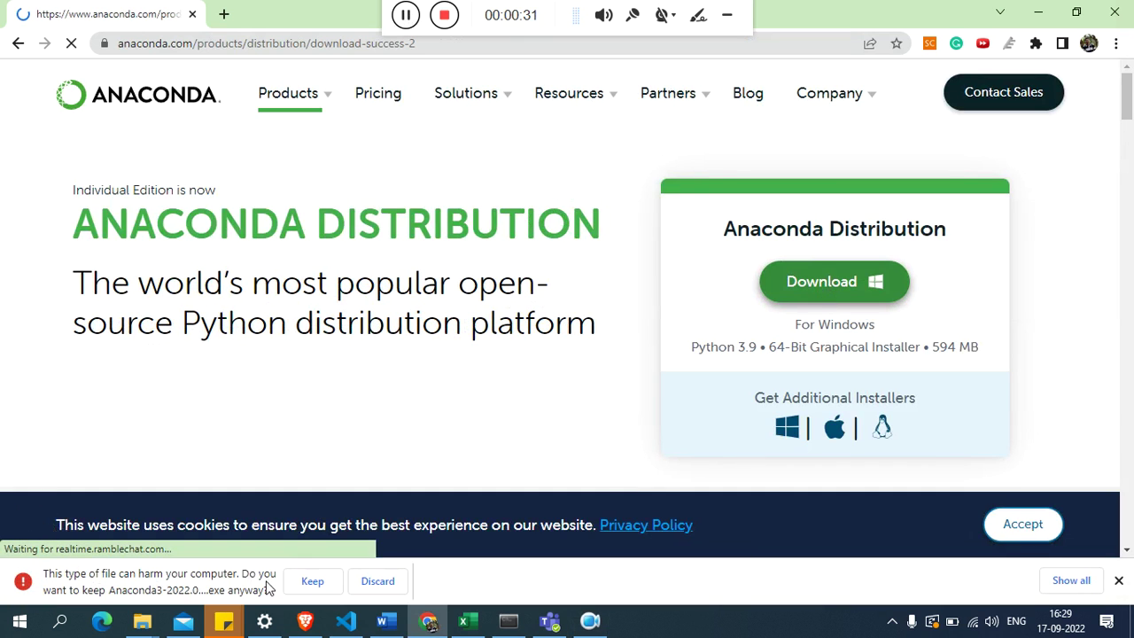
click(314, 582)
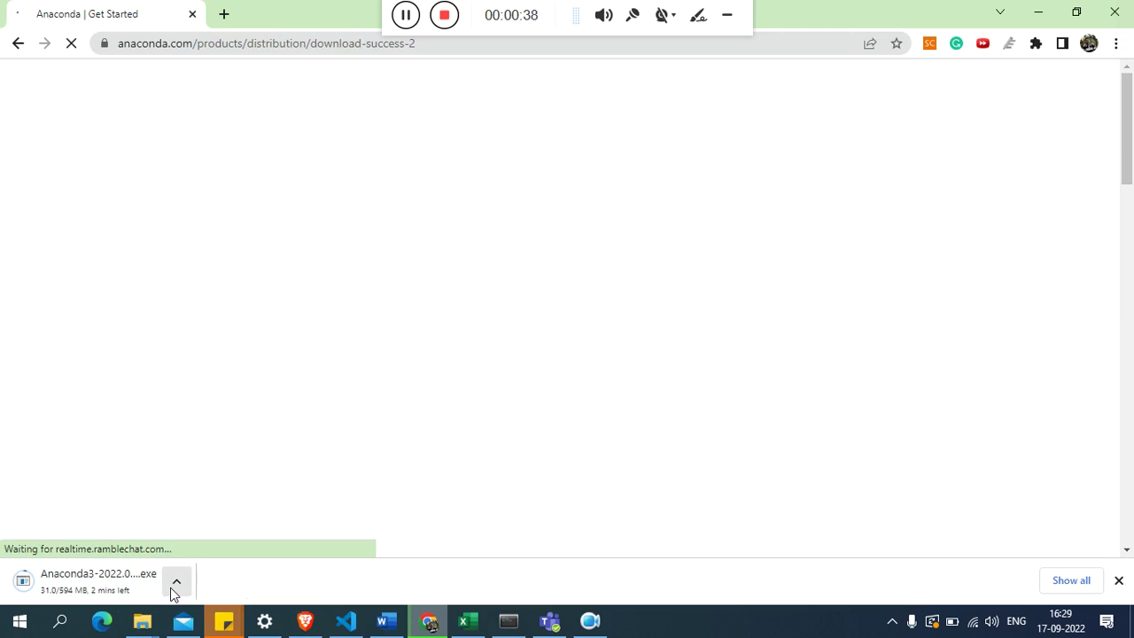
click(174, 590)
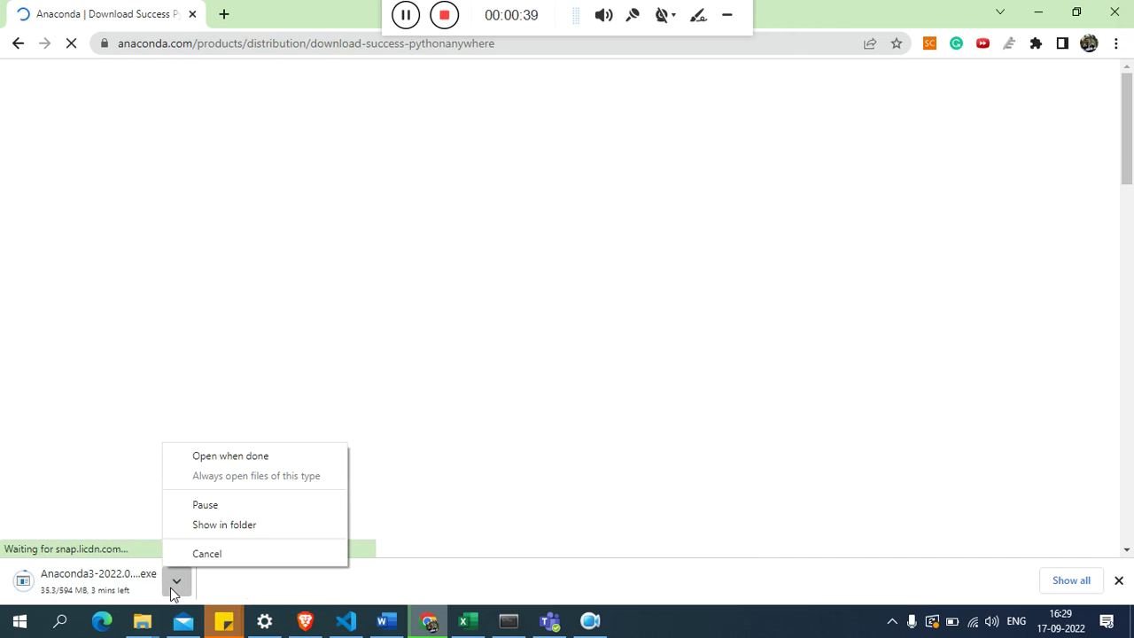
click(218, 512)
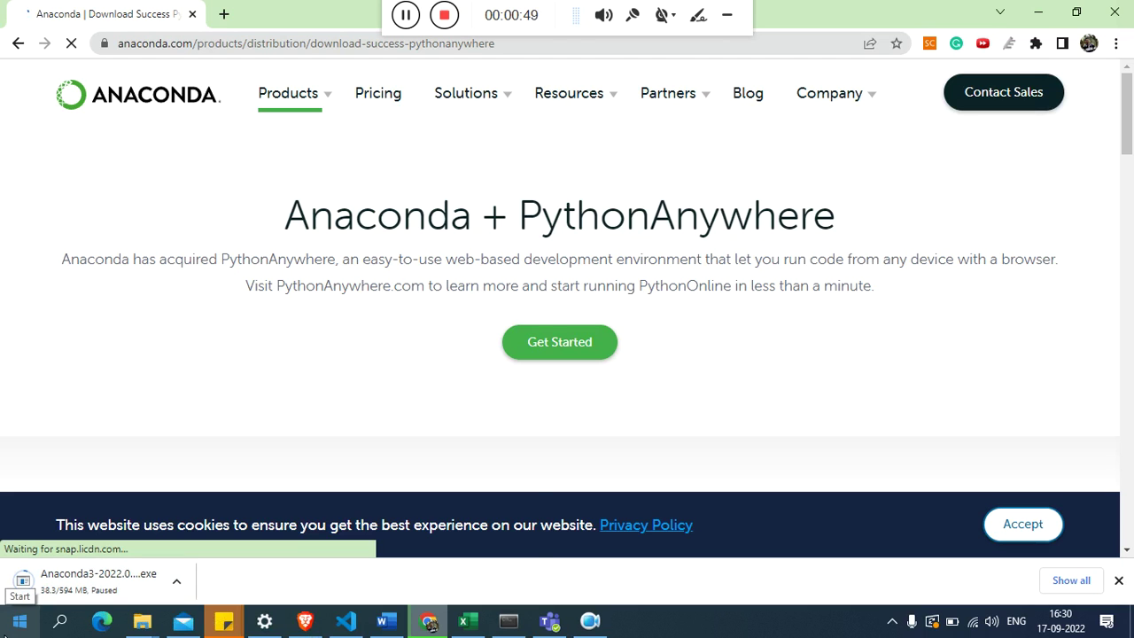
Launch Jupyter Notebook (anaconda3) from the Anaconda3 (64-bit) program folder.
click(11, 627)
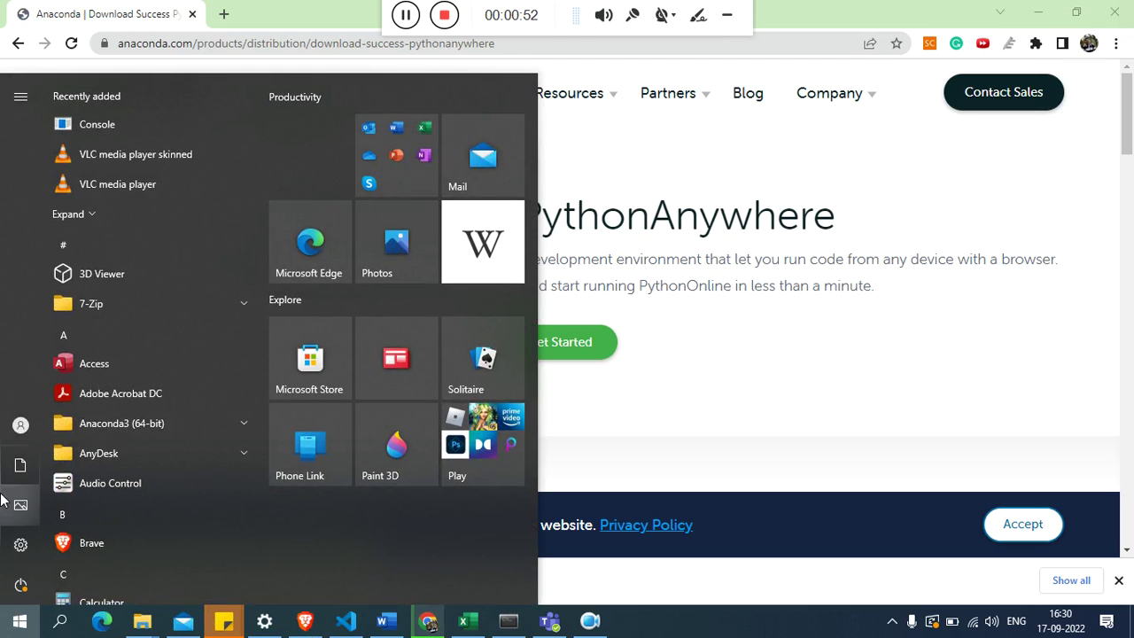
click(242, 423)
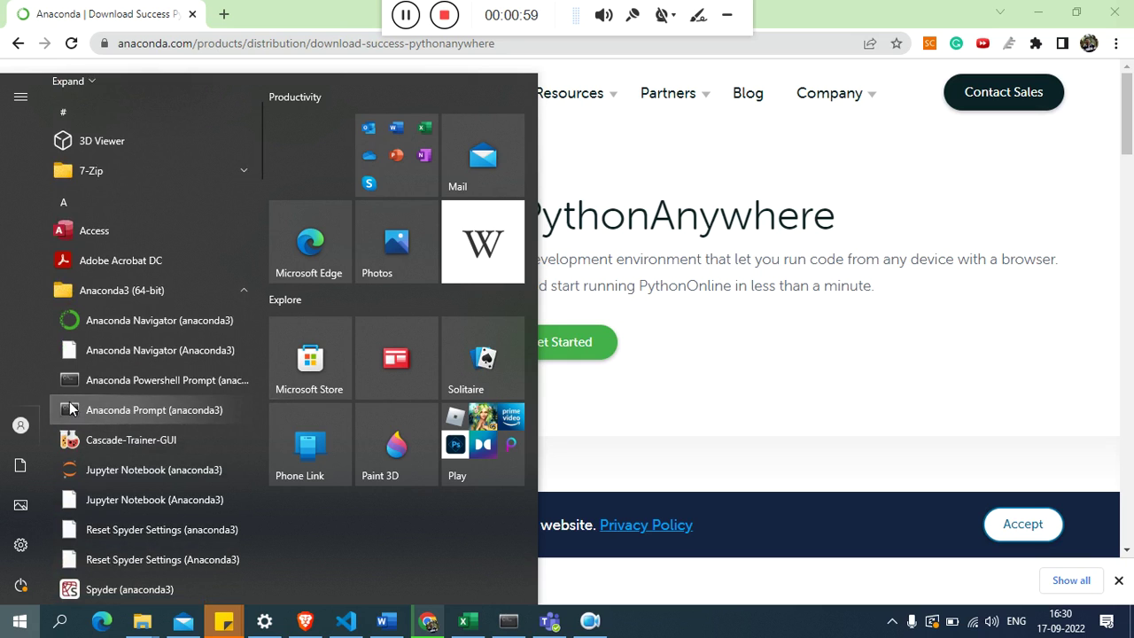
click(108, 472)
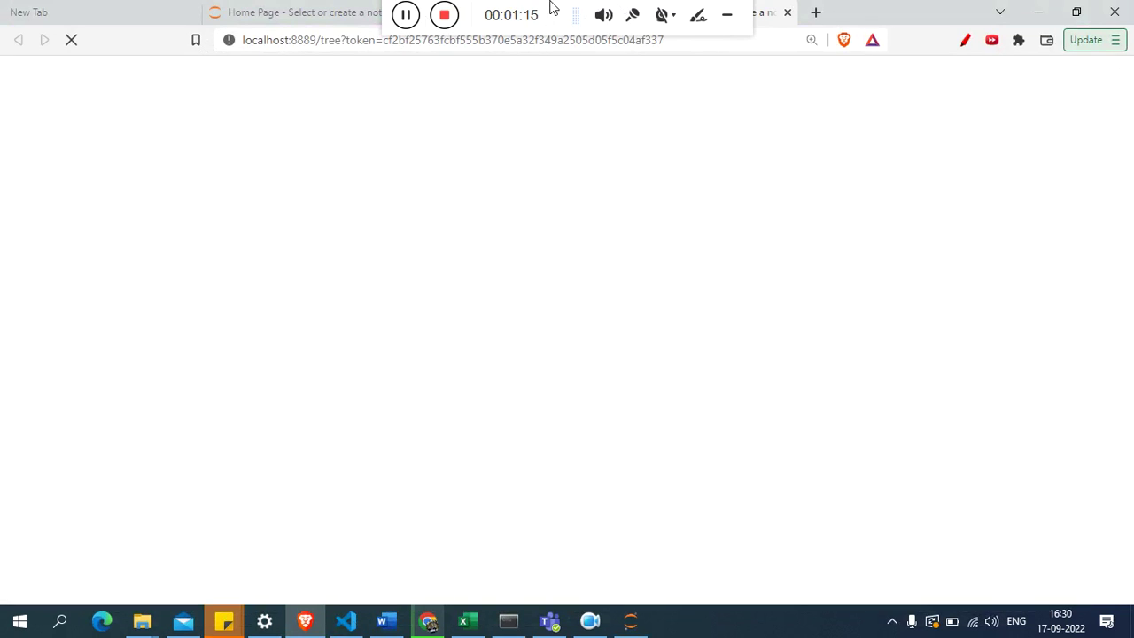
drag(552, 5, 383, 7)
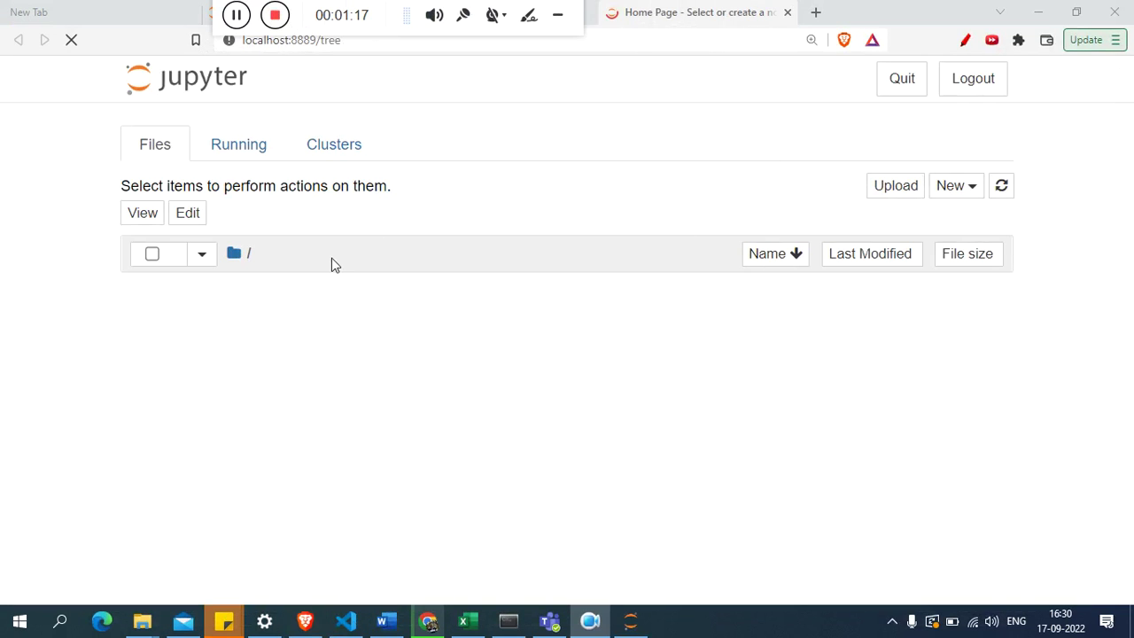
Create a new Python 3 (ipykernel) notebook from the Jupyter home page.
scroll(351, 417, down, 5)
scroll(351, 456, up, 5)
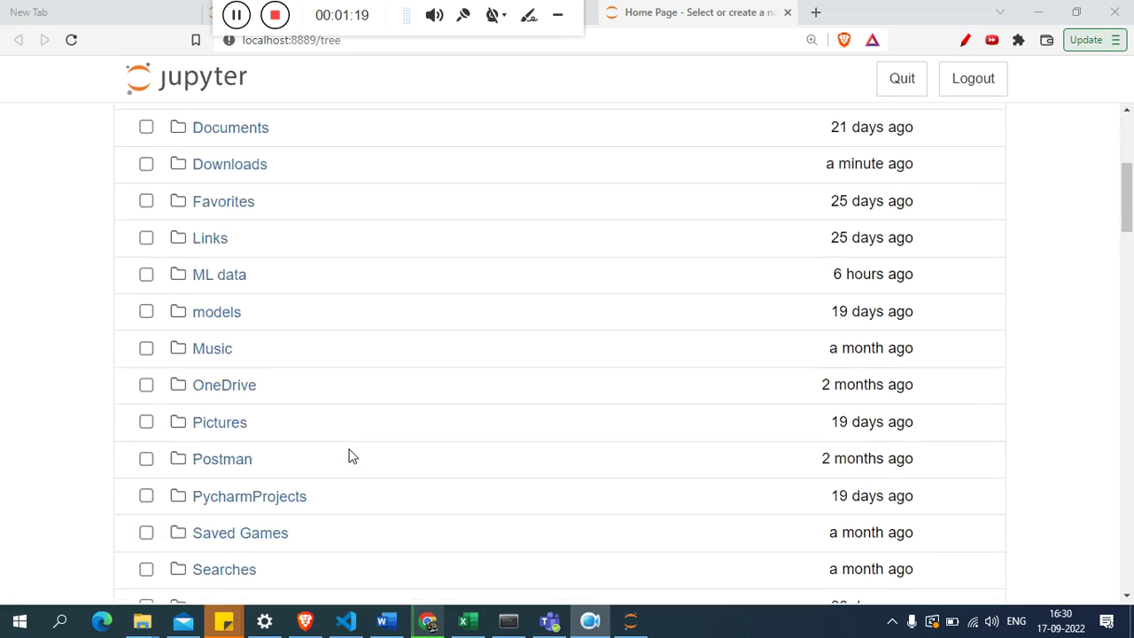
click(960, 195)
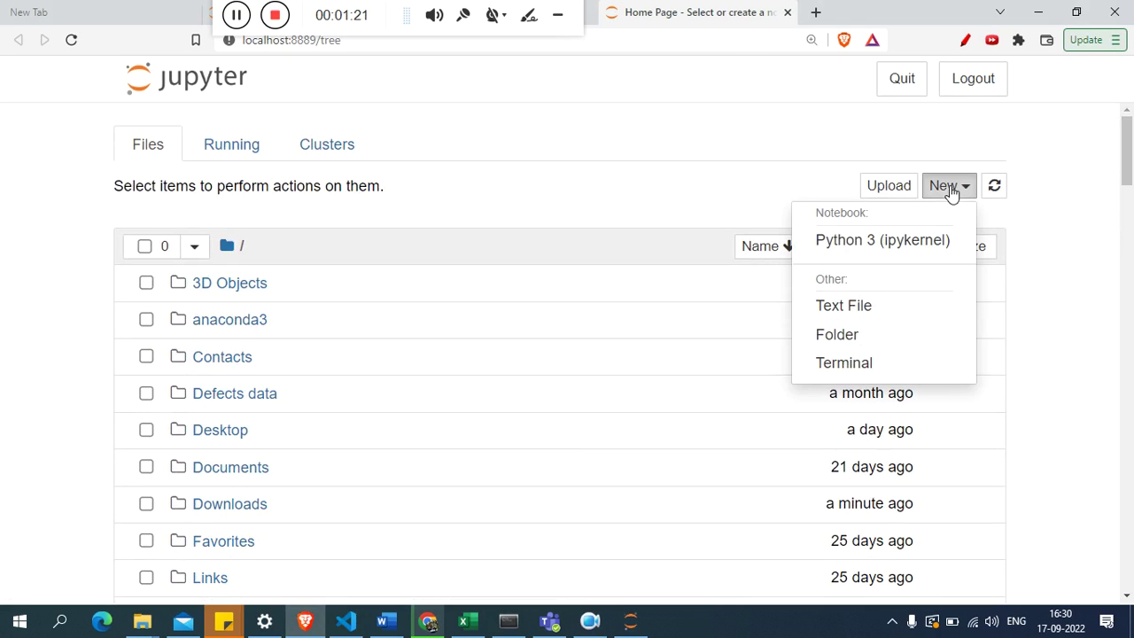
click(864, 247)
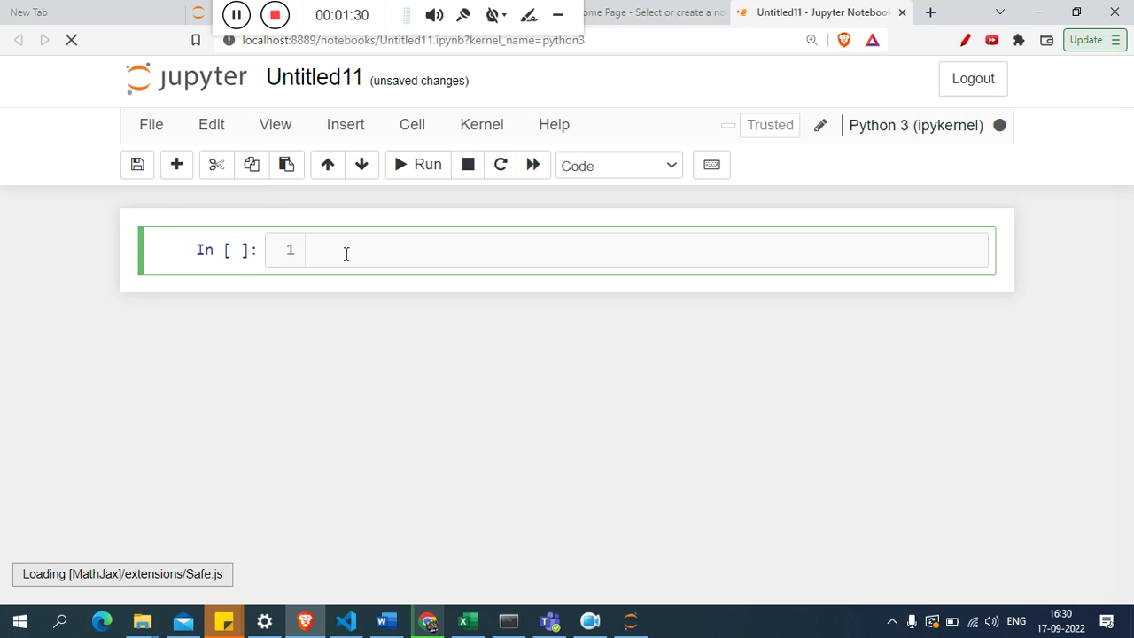
Enter the expression 2+3 in the notebook's first cell and run it.
text(a=)
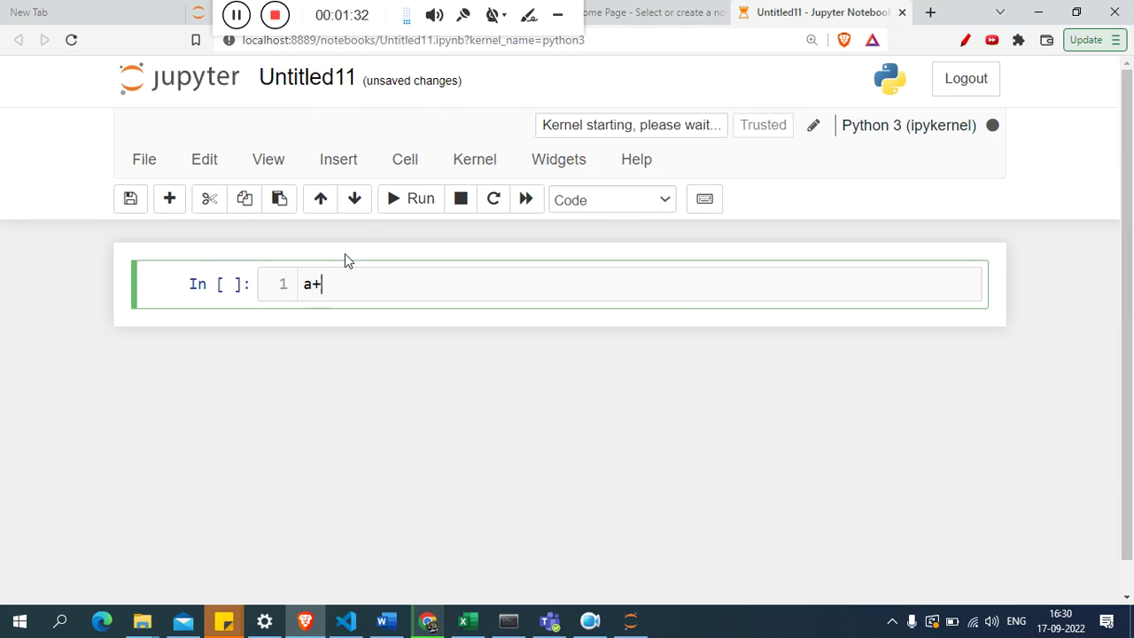
key(BackSpace)
key(BackSpace)
text(2)
key(shift+Return)
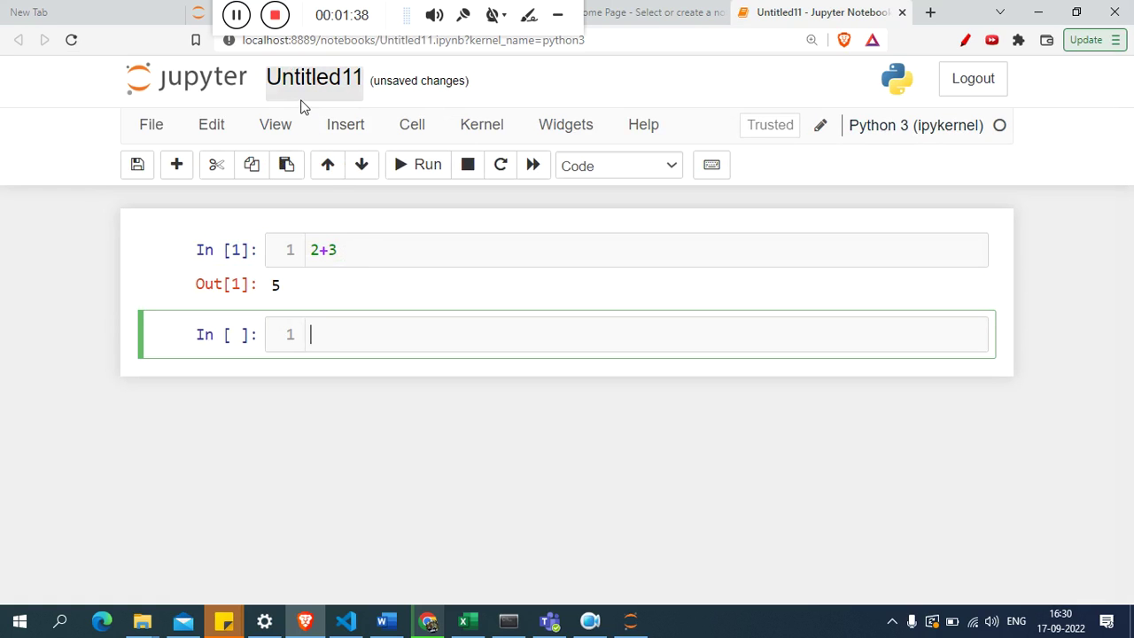
Switch to Chrome and return to the Anaconda Distribution download page.
drag(316, 10, 437, 11)
click(427, 620)
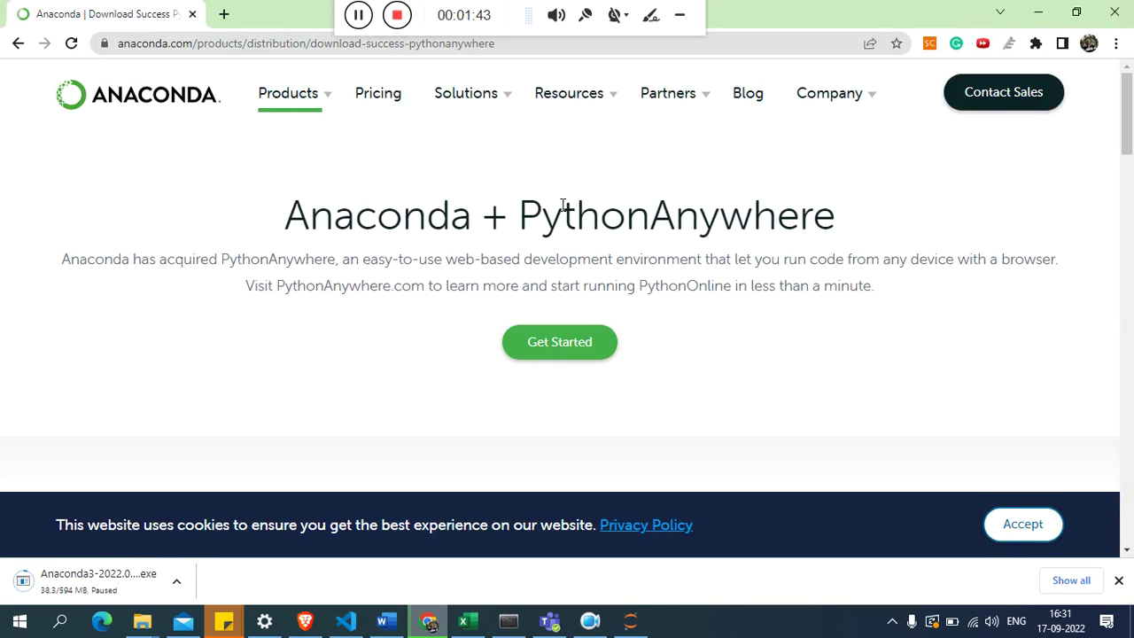
click(19, 43)
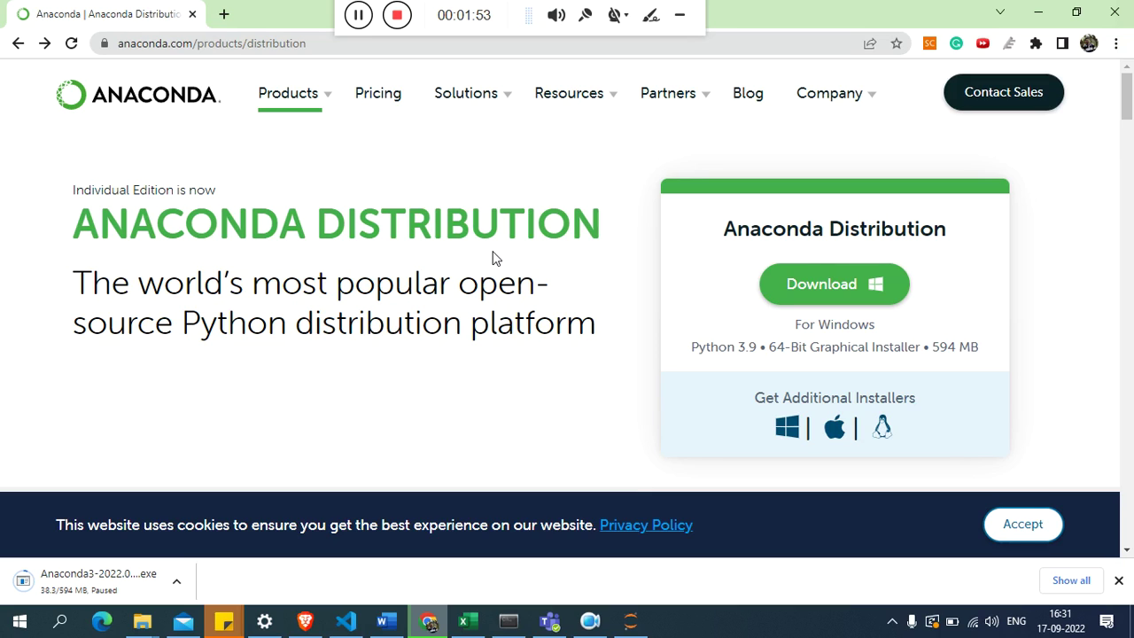
Search for "google colab" in a new tab and open Welcome To Colaboratory, dismissing the notebook chooser and the notification request.
click(231, 15)
text(google colab)
key(Return)
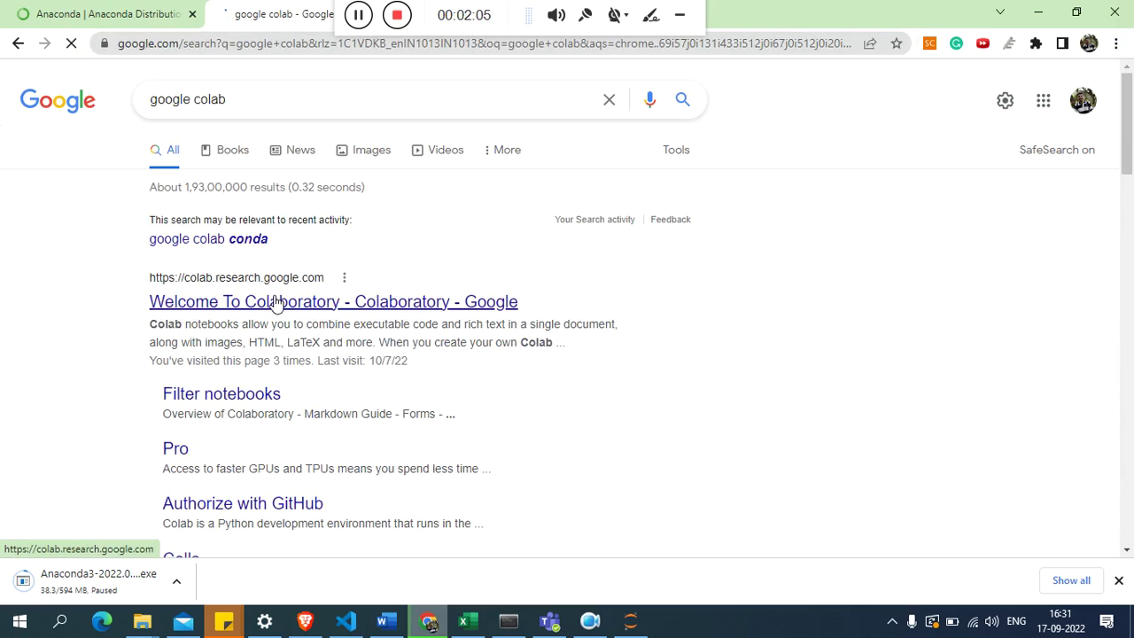
click(276, 301)
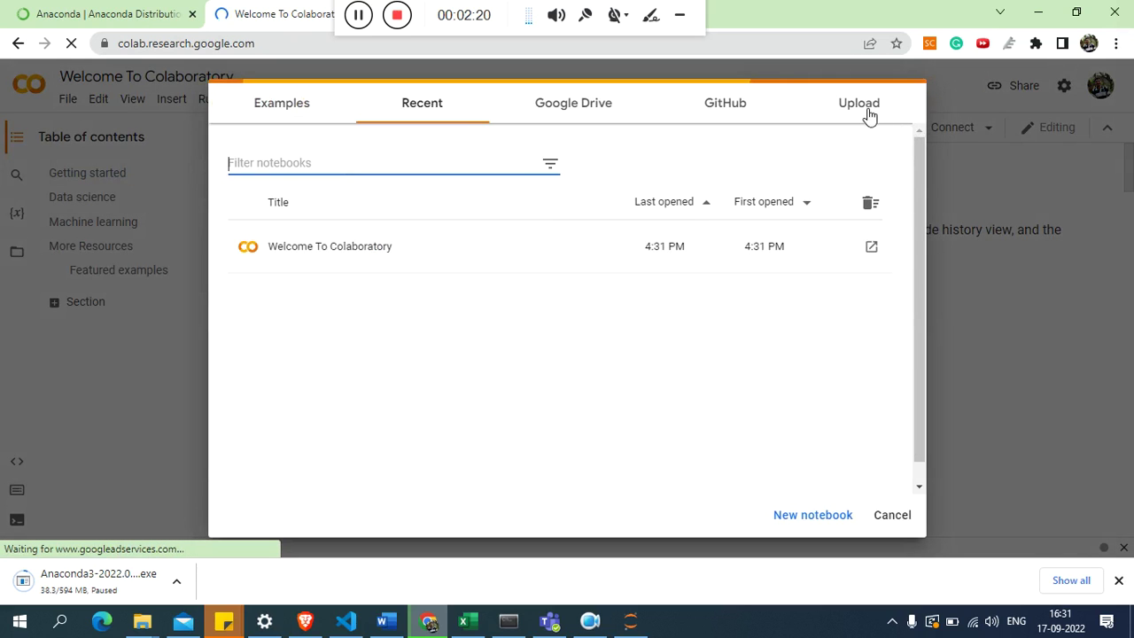
click(1009, 306)
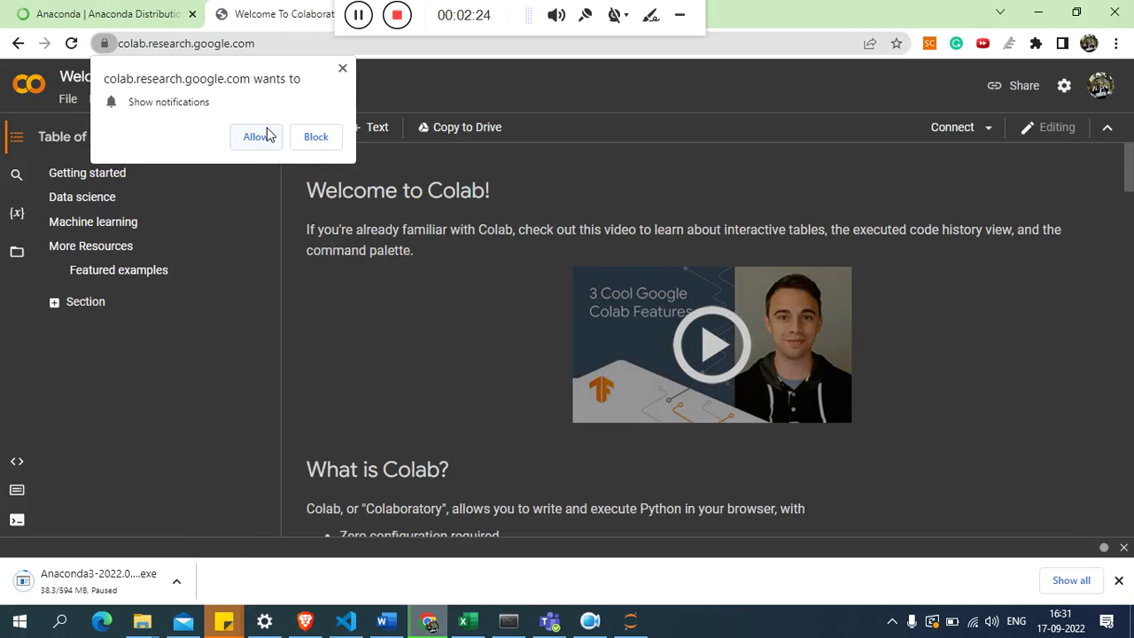
click(342, 69)
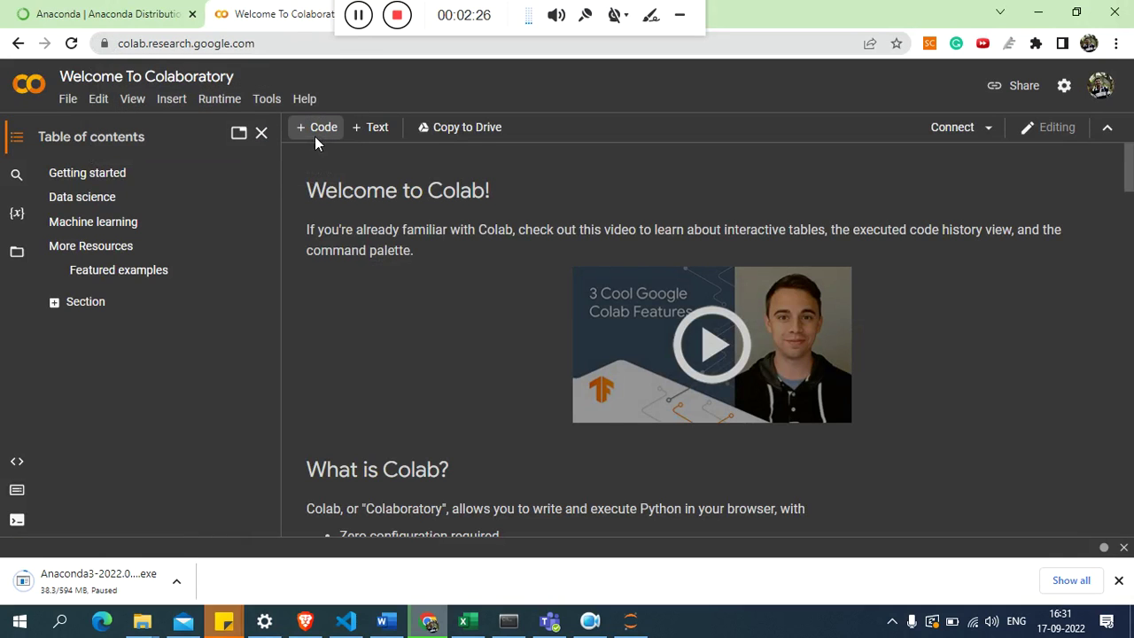
Add a code cell to the Welcome To Colaboratory notebook, enter 2+3 in it and run it.
click(319, 133)
scroll(441, 395, down, 3)
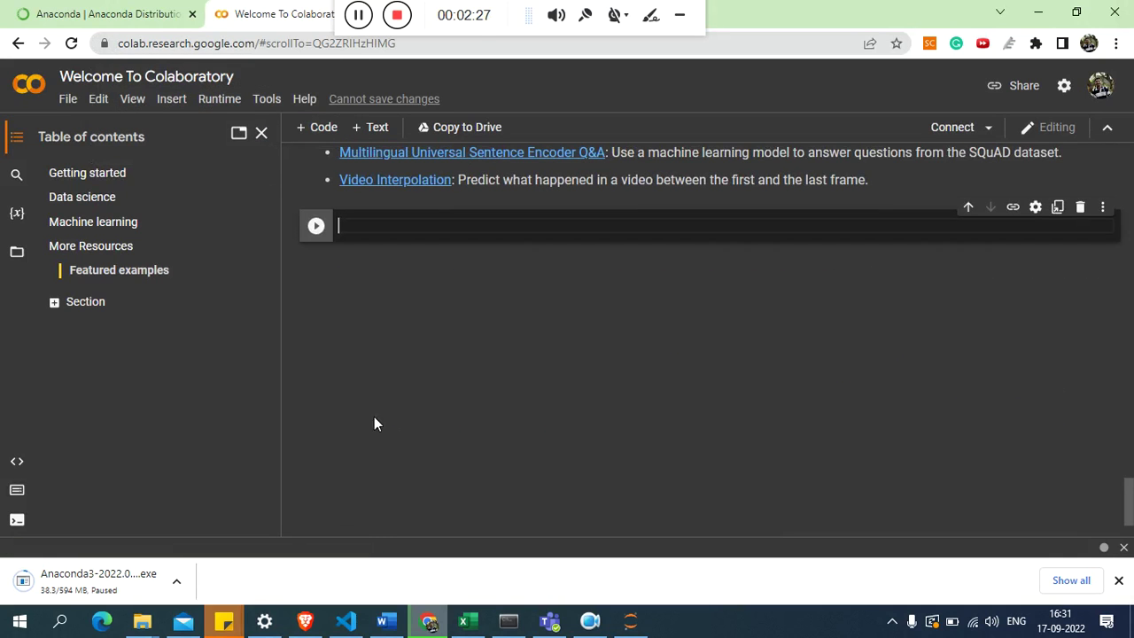
text(2+3)
click(316, 225)
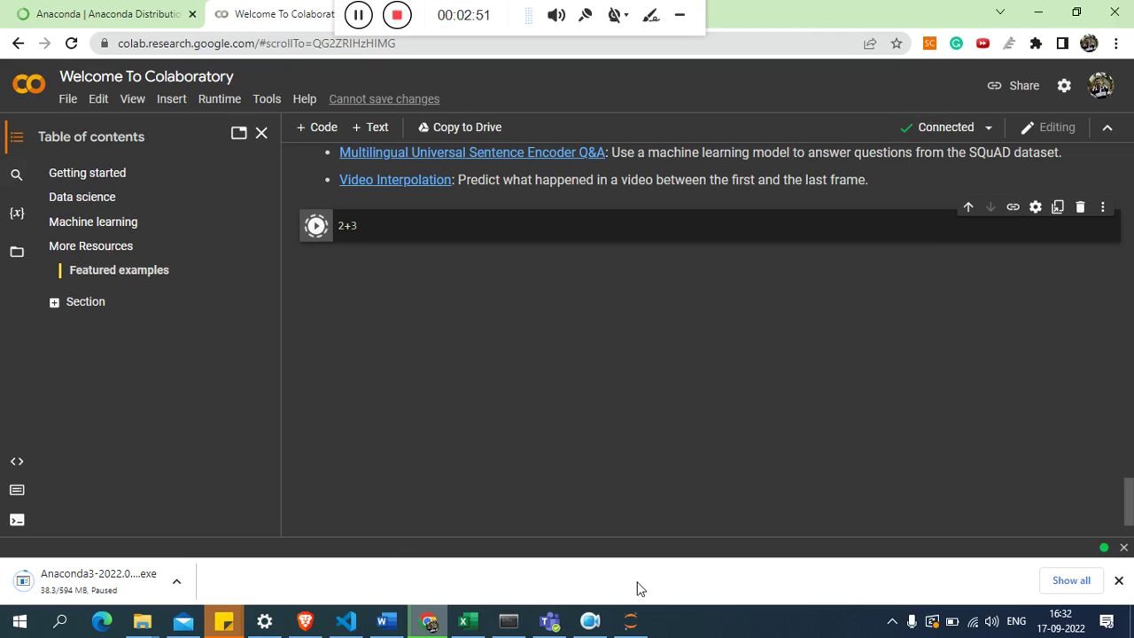
click(209, 107)
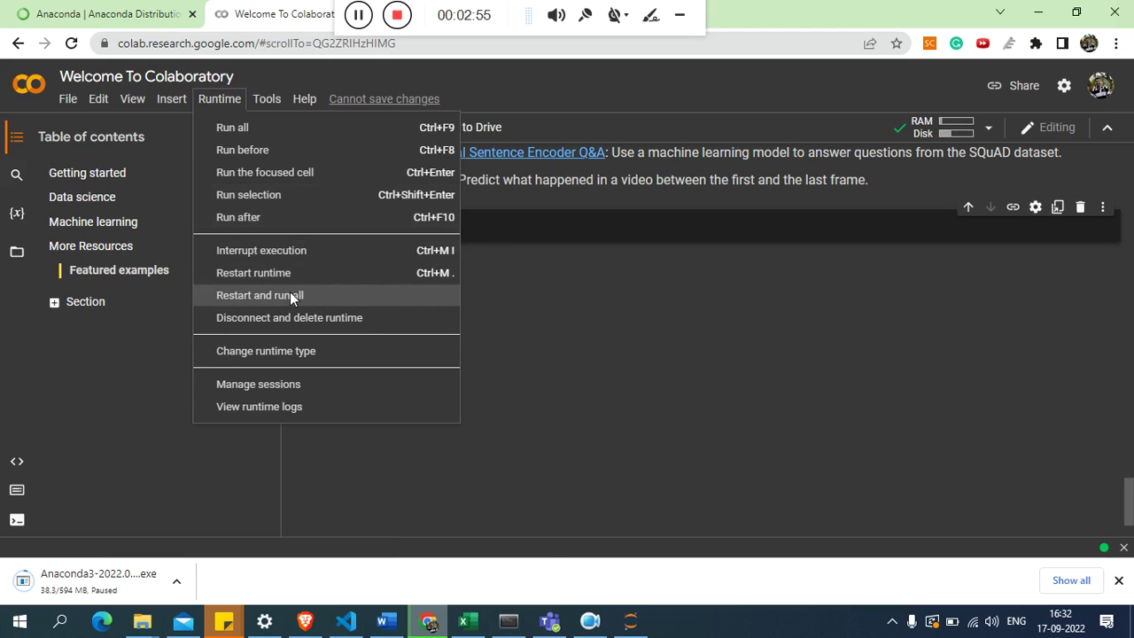
click(722, 355)
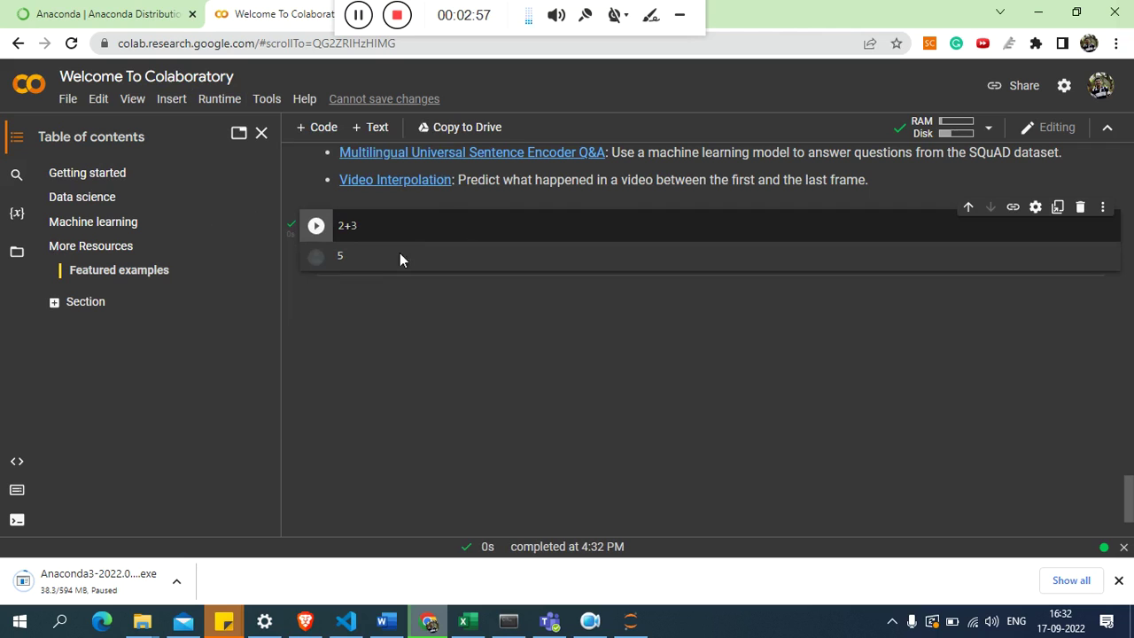
mouse_move(624, 630)
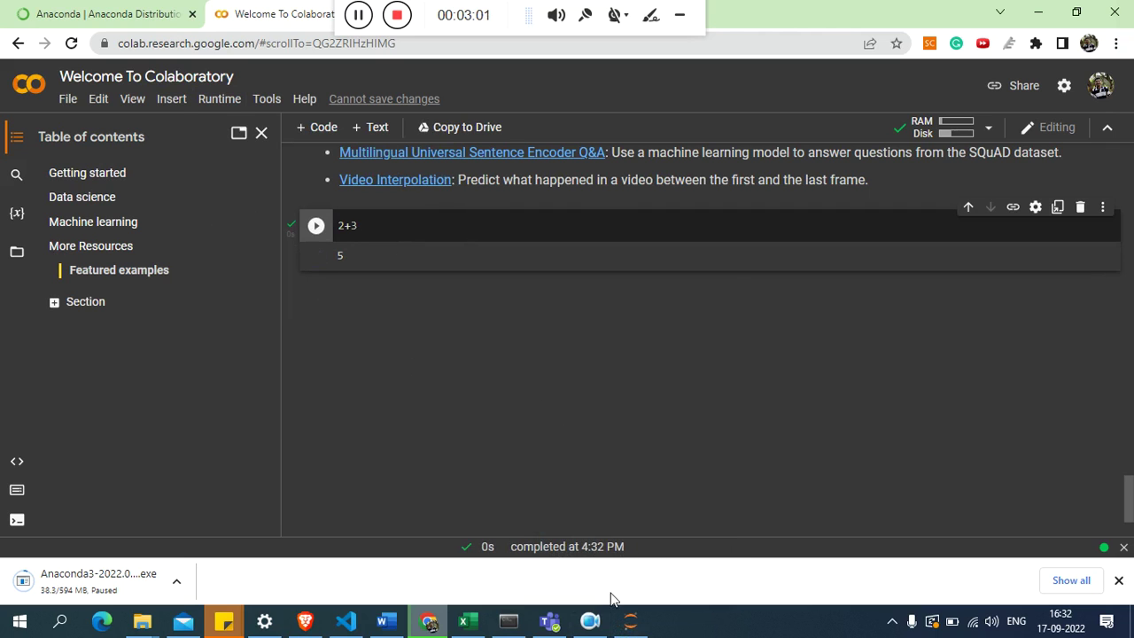
click(357, 15)
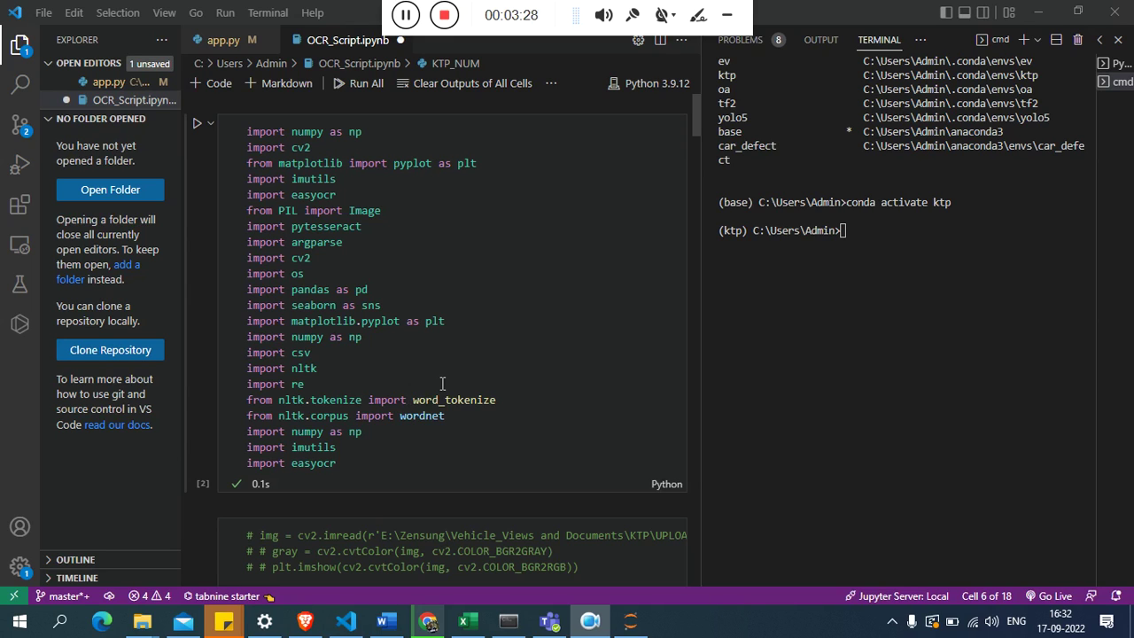
Enter 2+3 in the last empty cell of OCR_Script.ipynb in VS Code and run the cell.
scroll(442, 382, down, 10)
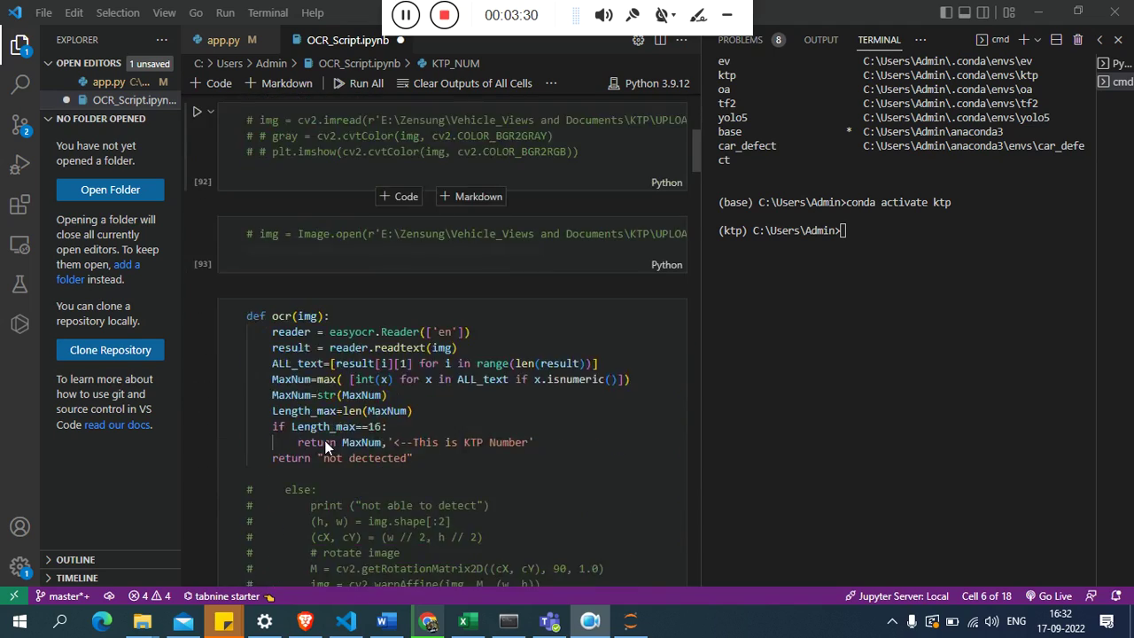
scroll(328, 437, down, 5)
scroll(330, 434, down, 20)
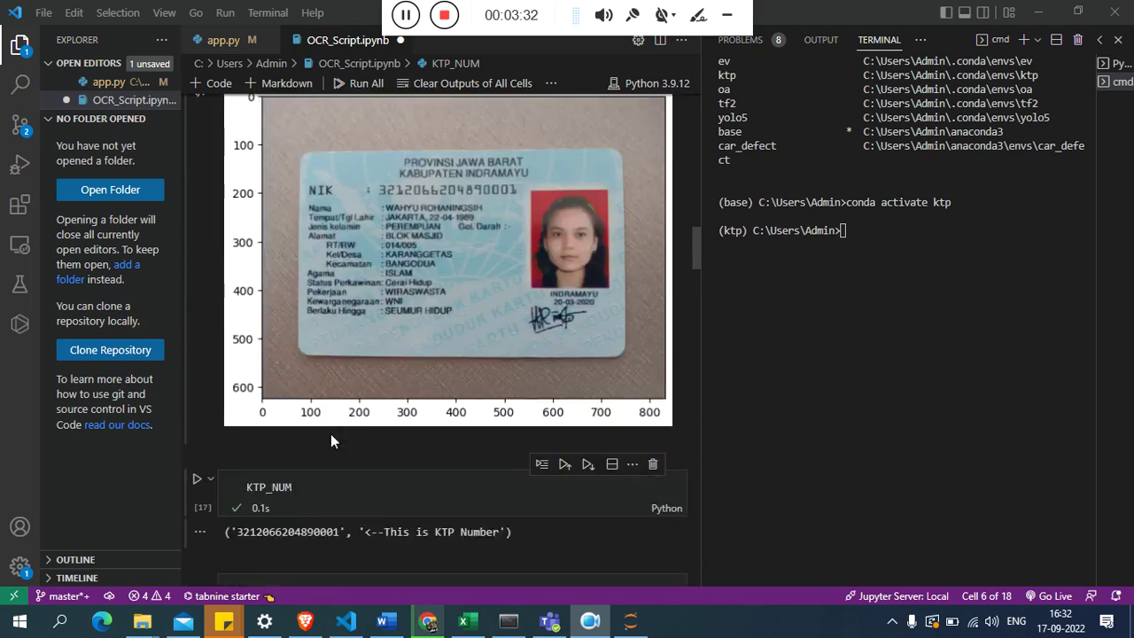
scroll(333, 434, down, 15)
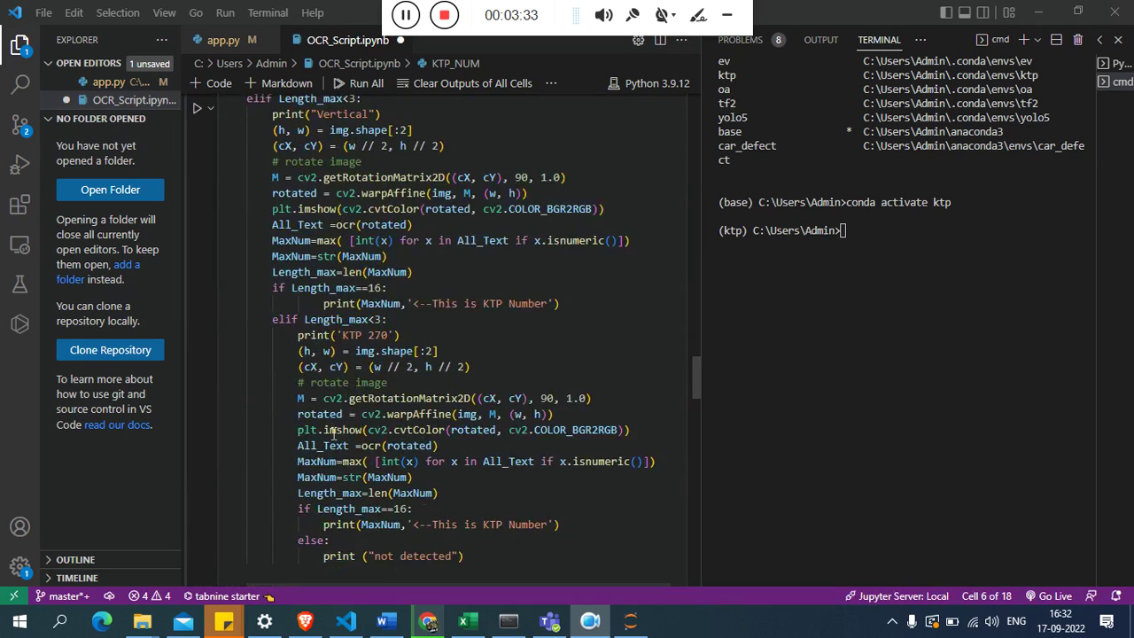
scroll(334, 433, down, 10)
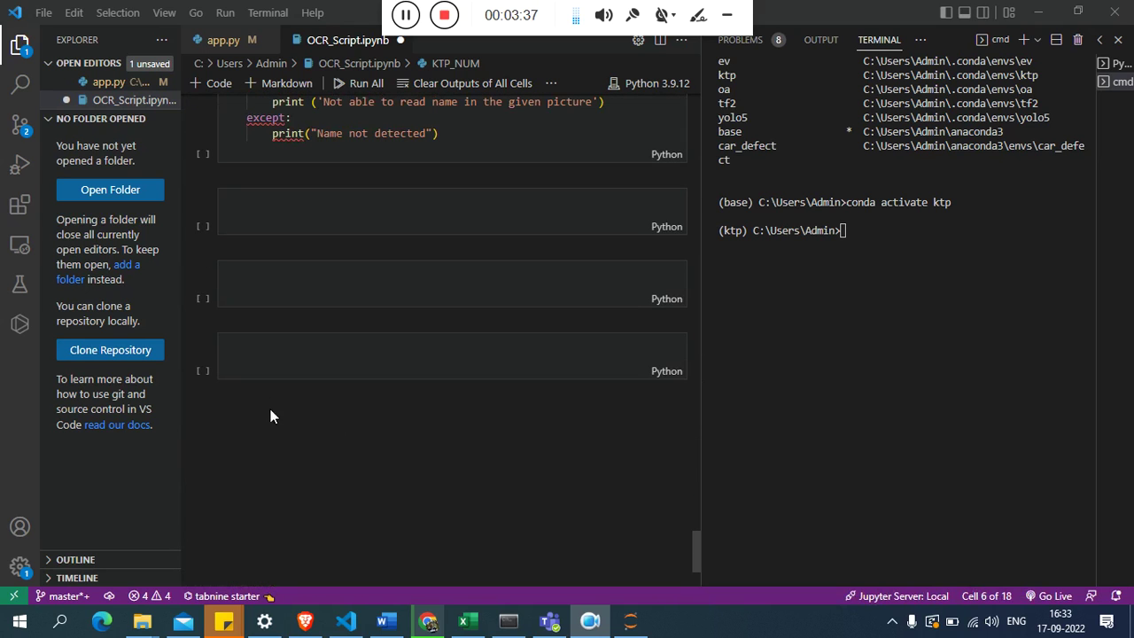
click(254, 353)
text(2+3)
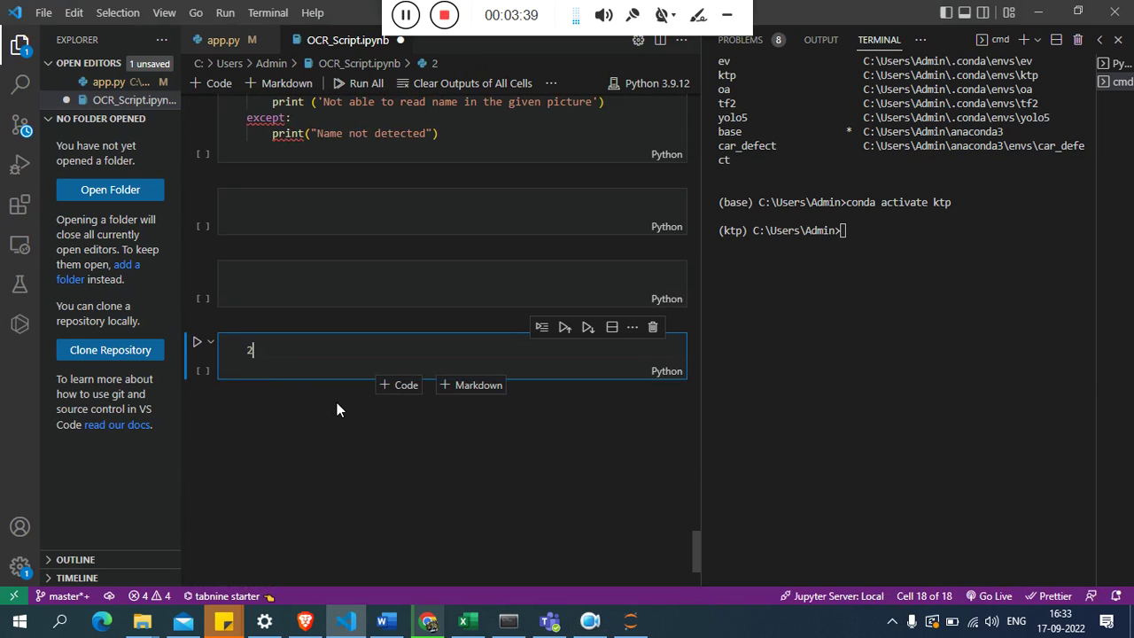
click(197, 341)
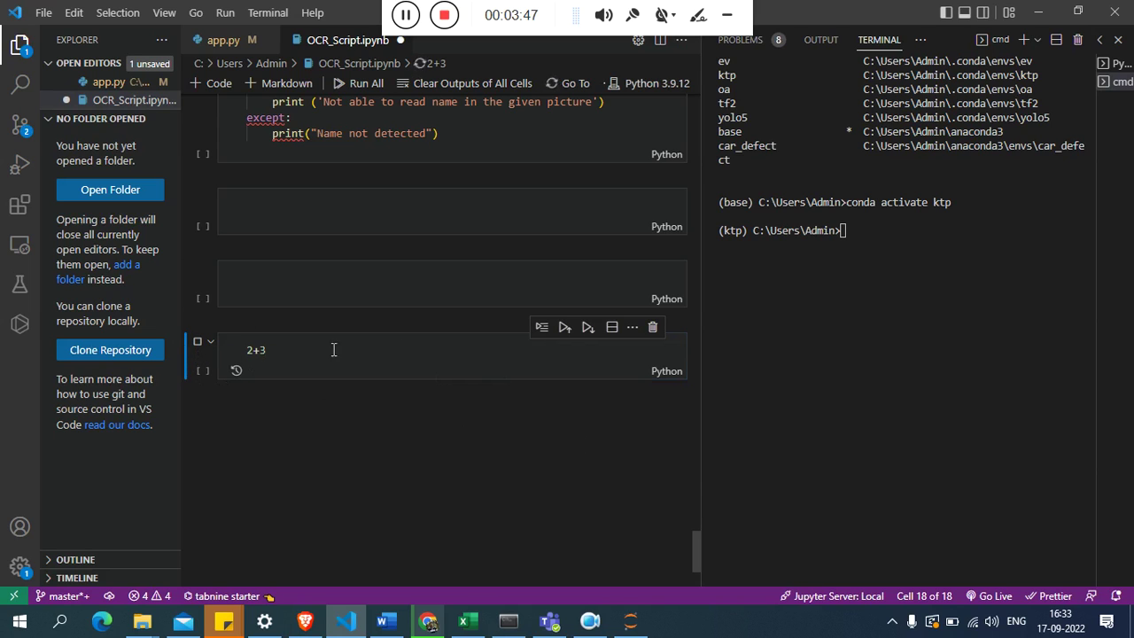
Run the 2+3 cell in OCR_Script.ipynb again, moving on to a new empty cell below it.
scroll(252, 389, down, 3)
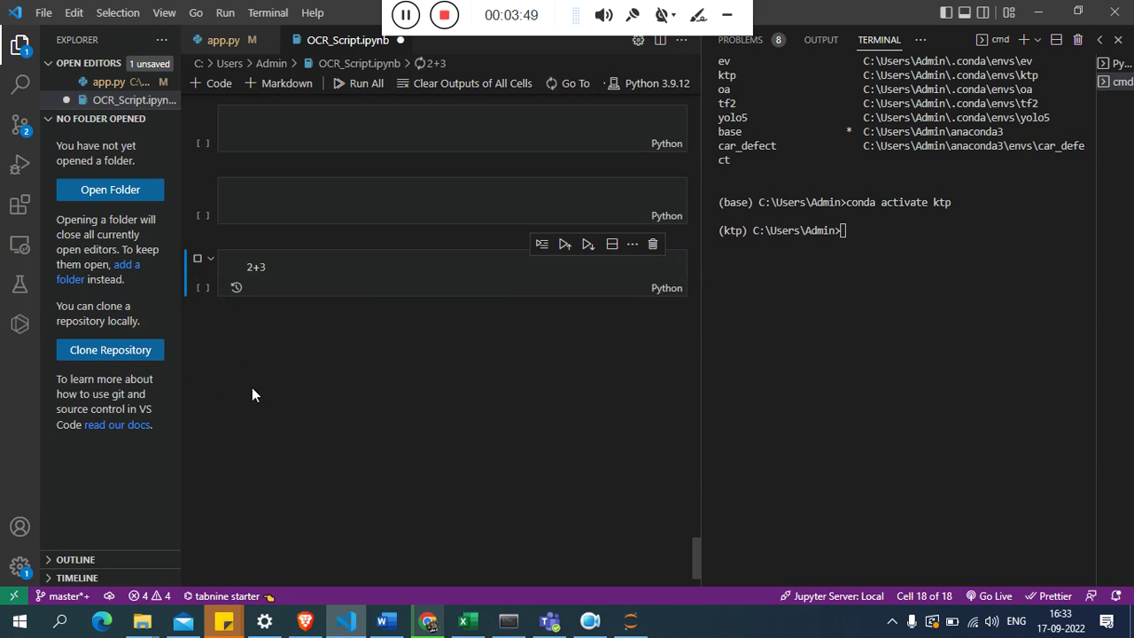
scroll(252, 388, up, 2)
scroll(248, 320, up, 2)
click(283, 440)
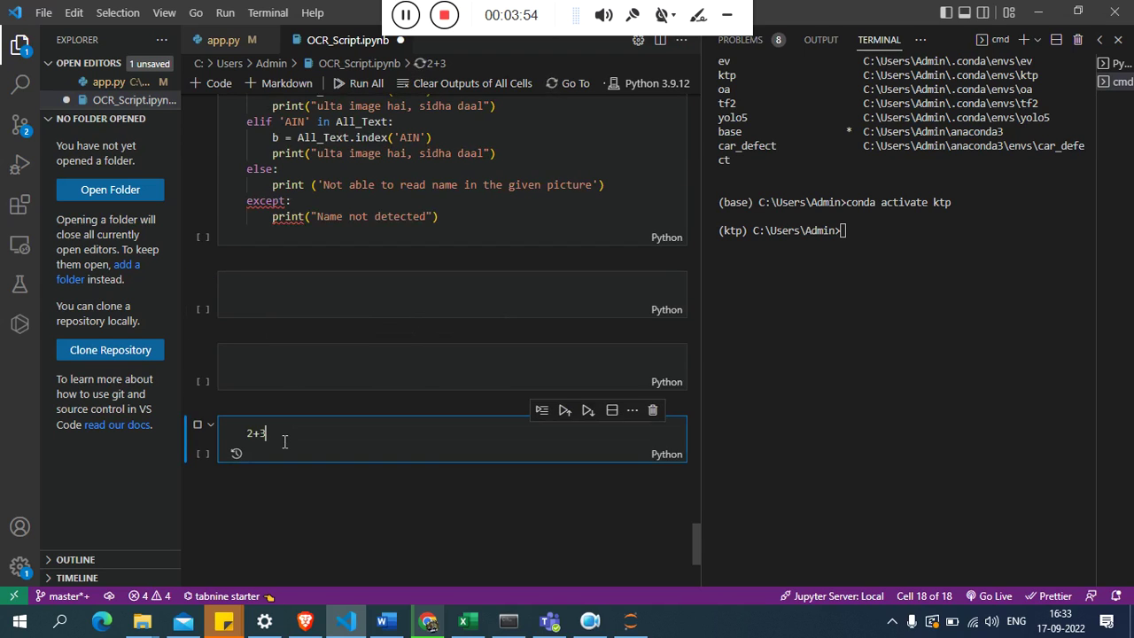
key(shift+Return)
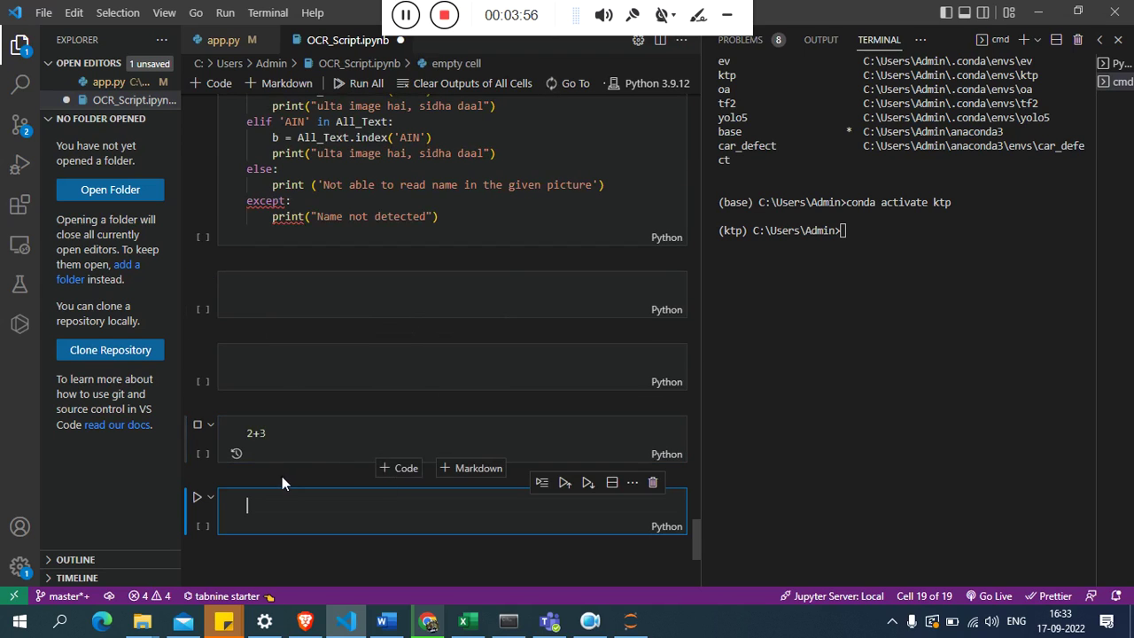
click(236, 455)
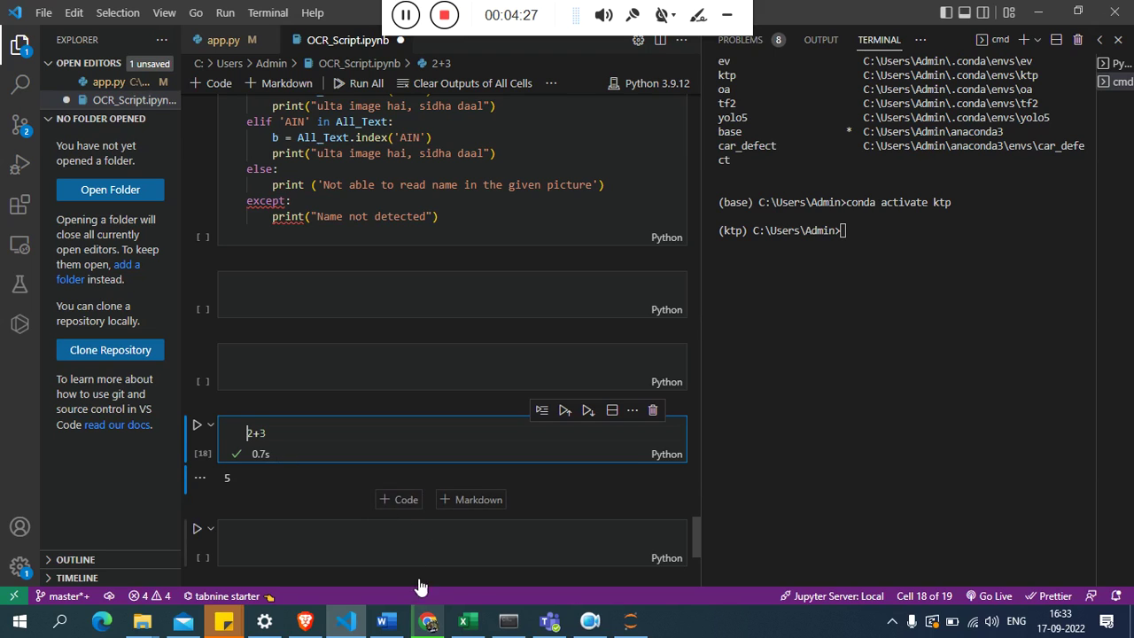
Switch back to the Welcome To Colaboratory window in Chrome.
mouse_move(429, 624)
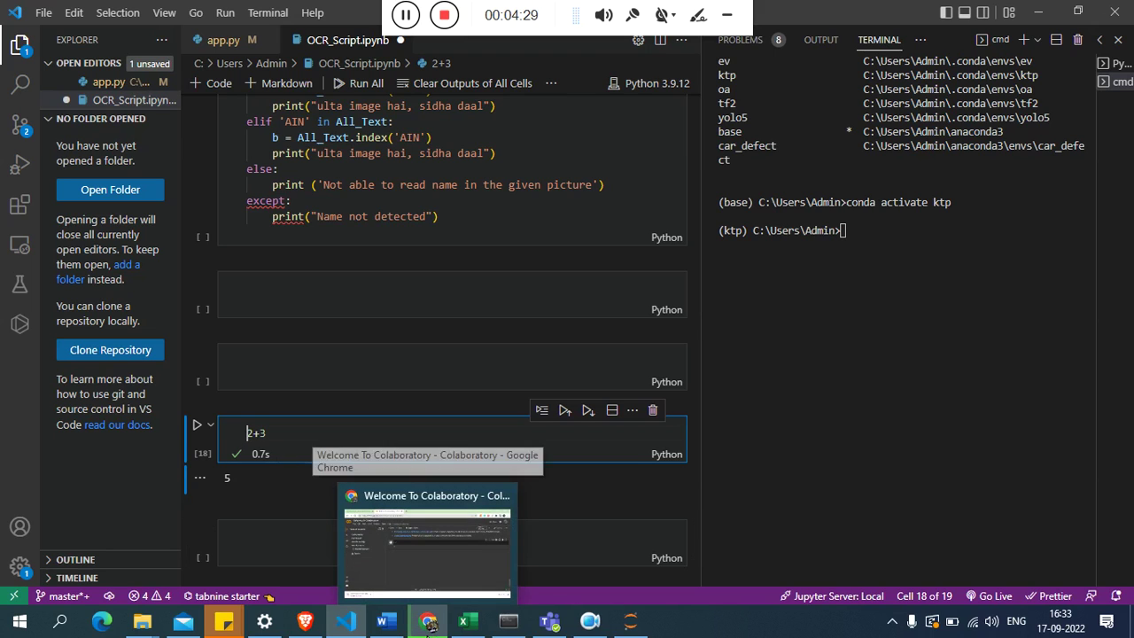